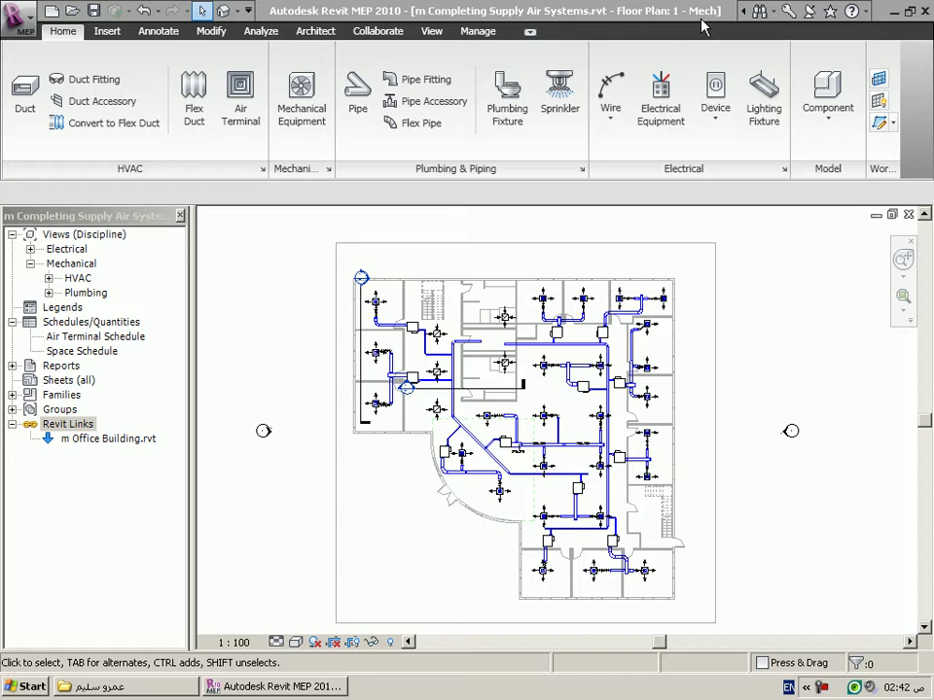
# Step: Close the Options dialog unchanged, then remove New from the Quick Access Toolbar
pyautogui.click(28, 21)
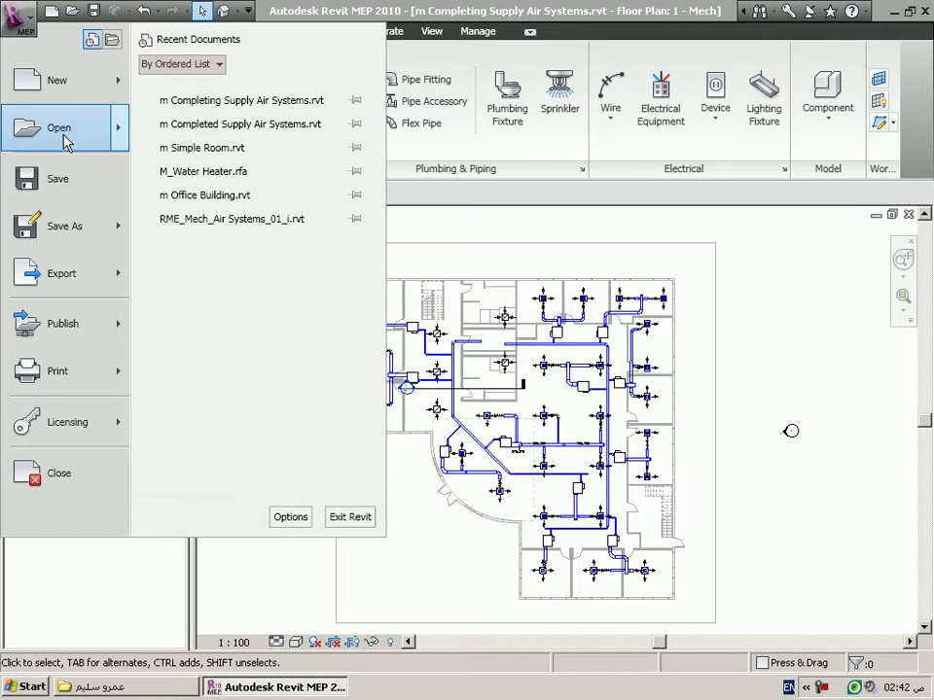
pyautogui.moveTo(58, 81)
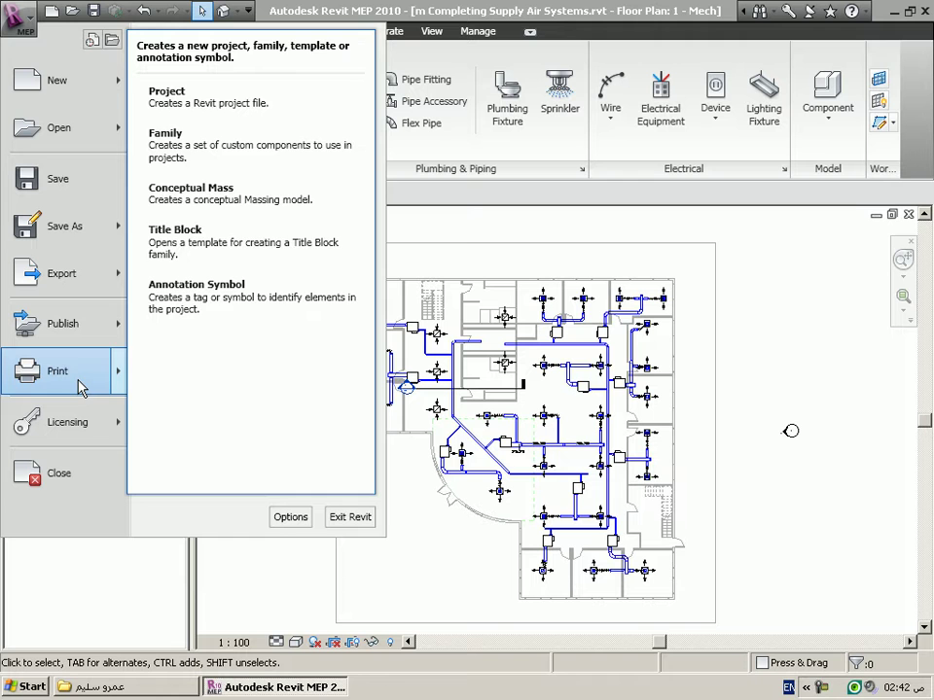
pyautogui.click(288, 518)
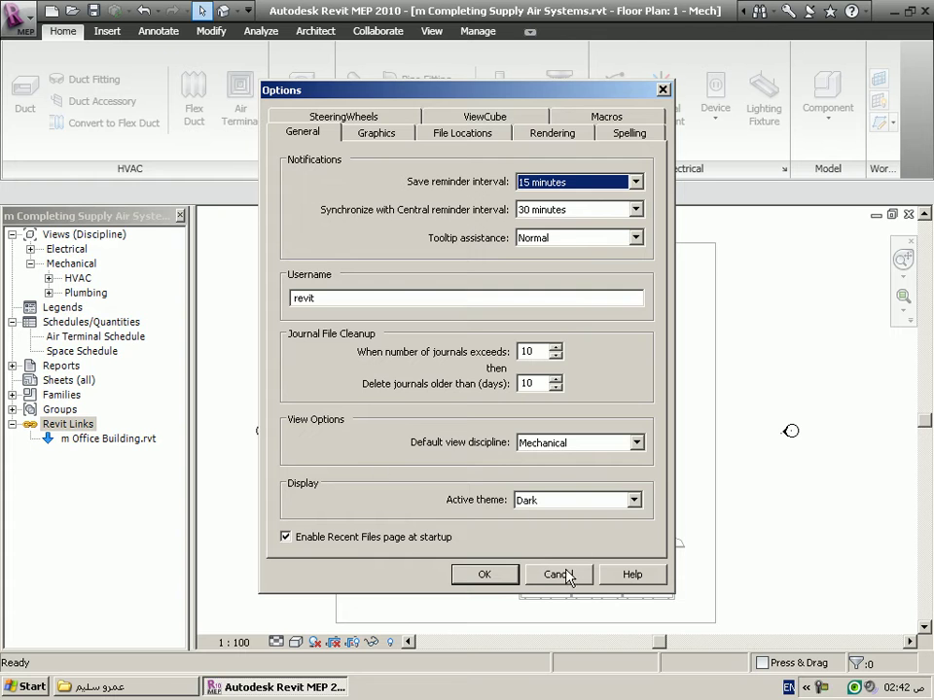
pyautogui.click(564, 574)
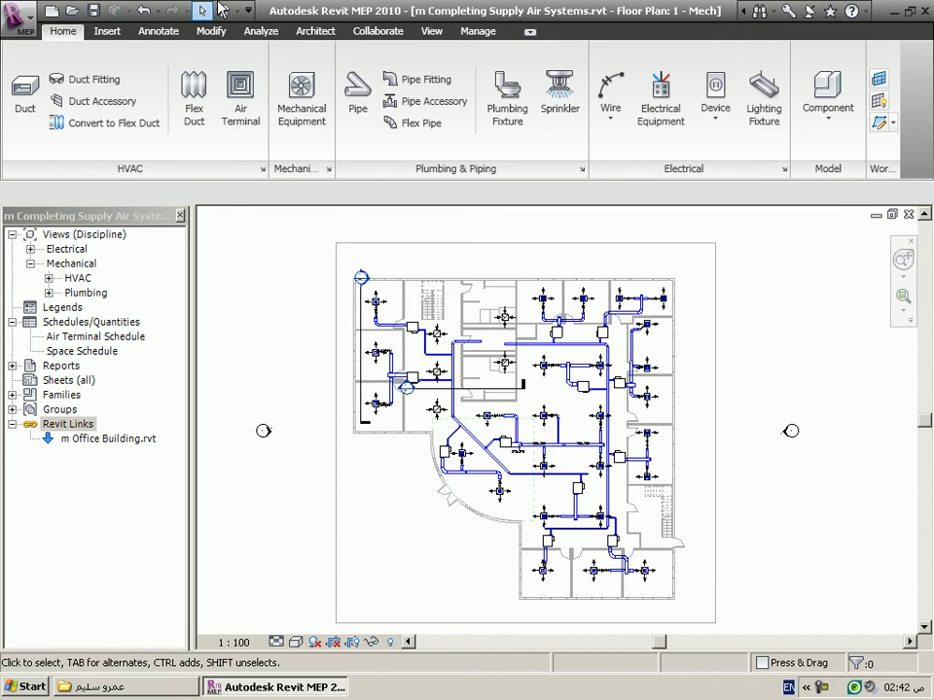
pyautogui.click(249, 11)
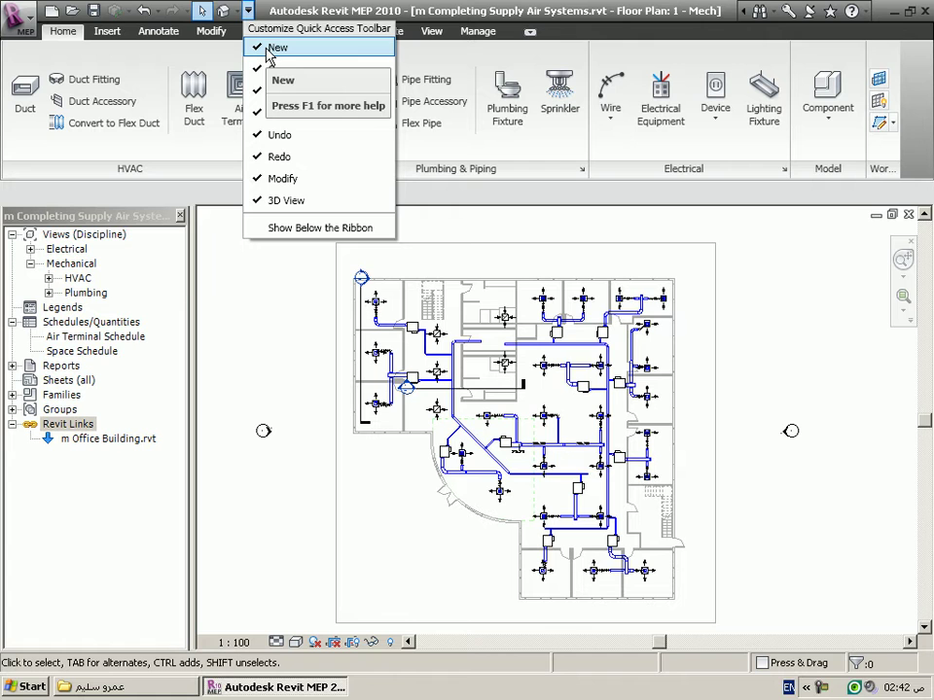
pyautogui.click(269, 51)
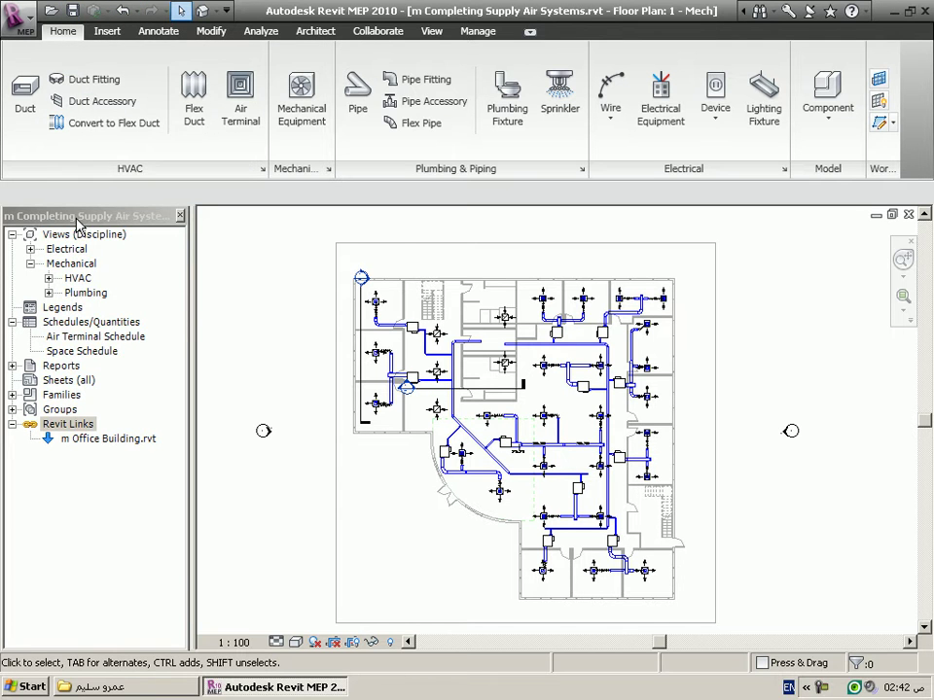
# Step: Select Electrical, Mechanical, Legends, Schedules/Quantities, Reports and Revit Links in the Project Browser
pyautogui.click(66, 249)
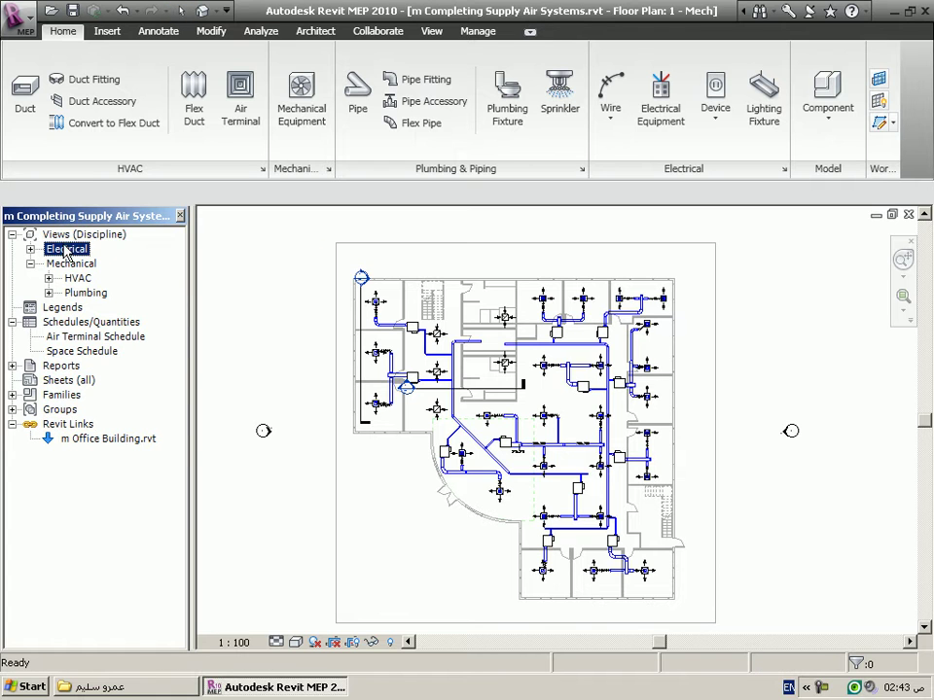
pyautogui.click(68, 263)
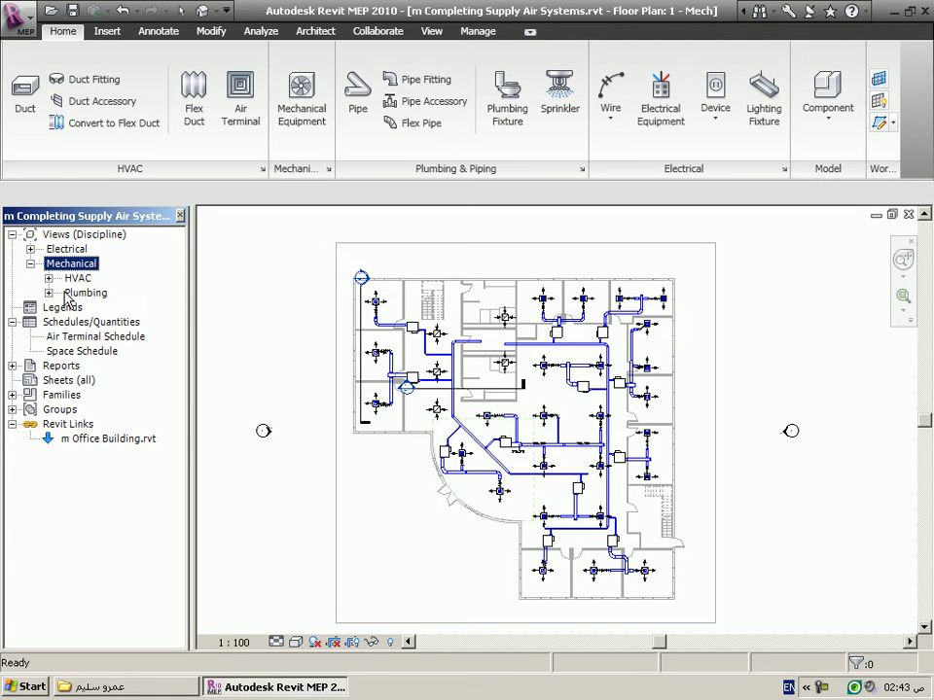
pyautogui.click(59, 308)
pyautogui.click(60, 322)
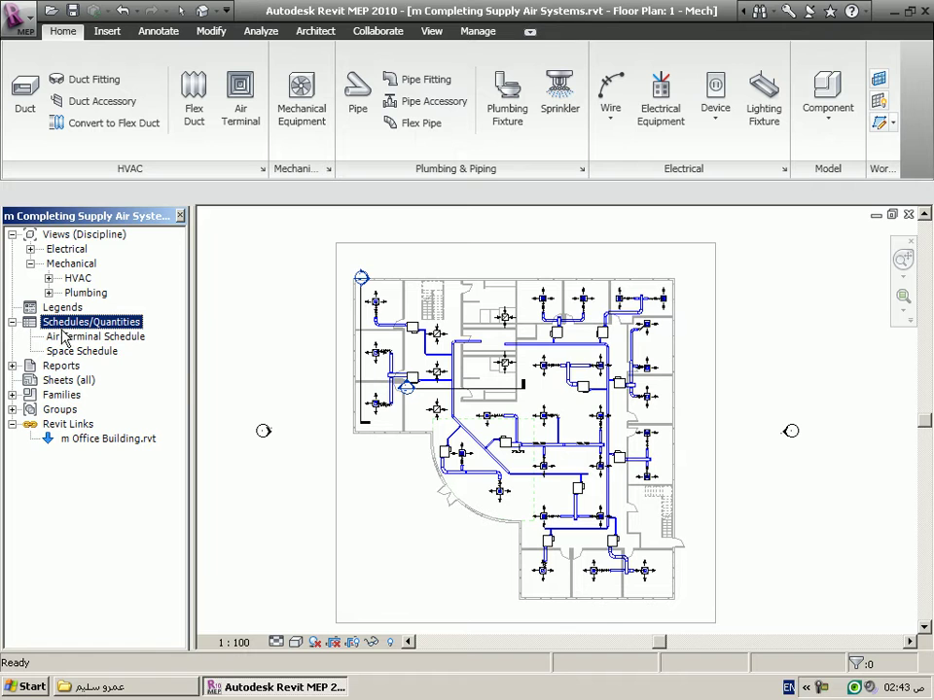
pyautogui.click(64, 367)
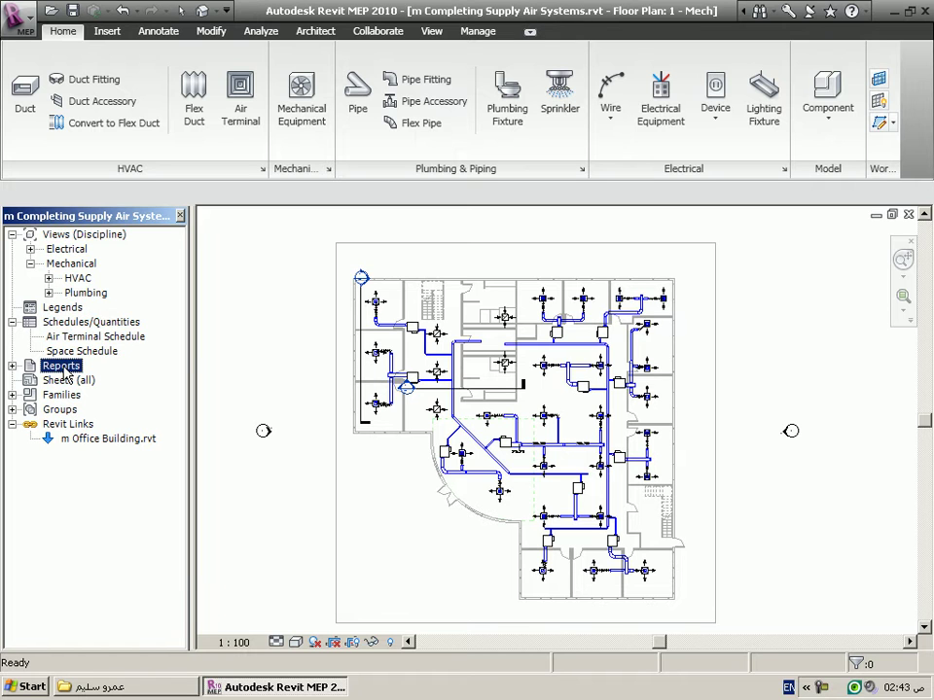
pyautogui.click(64, 428)
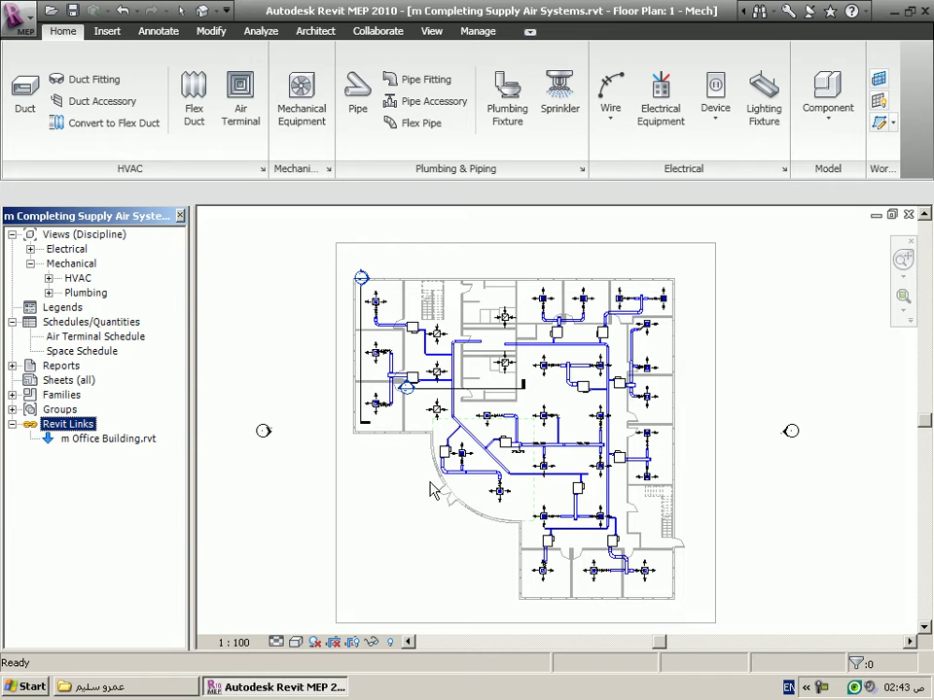
pyautogui.click(783, 477)
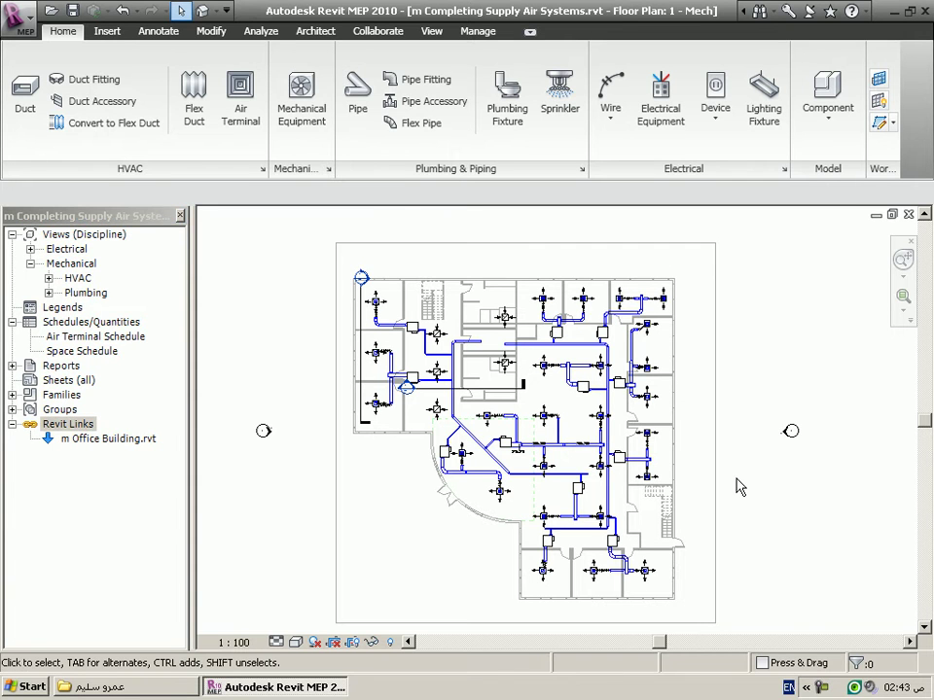
pyautogui.hotkey('shift', 'w')
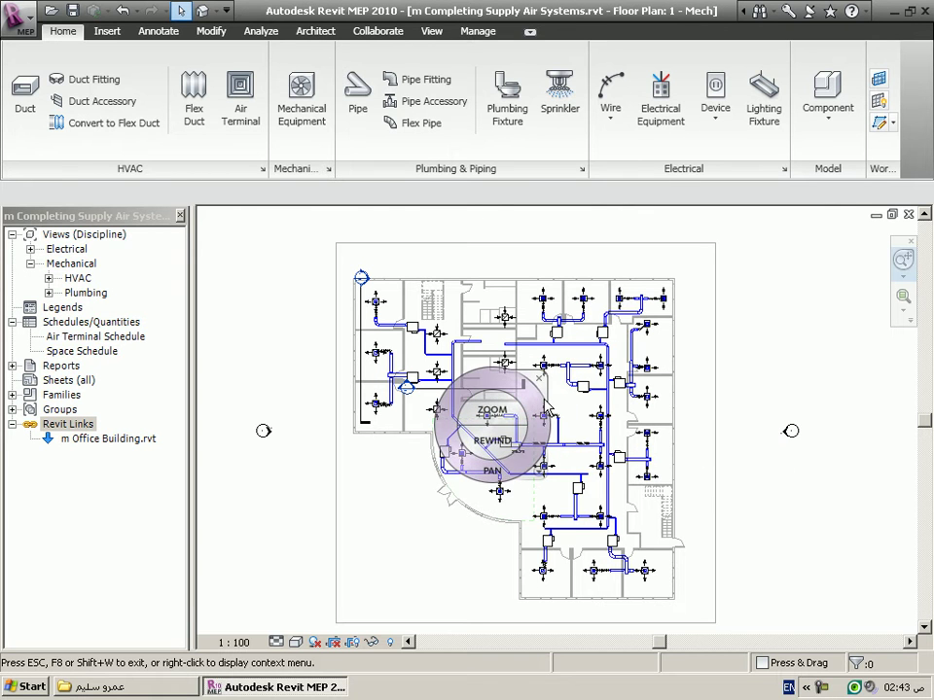
pyautogui.click(538, 379)
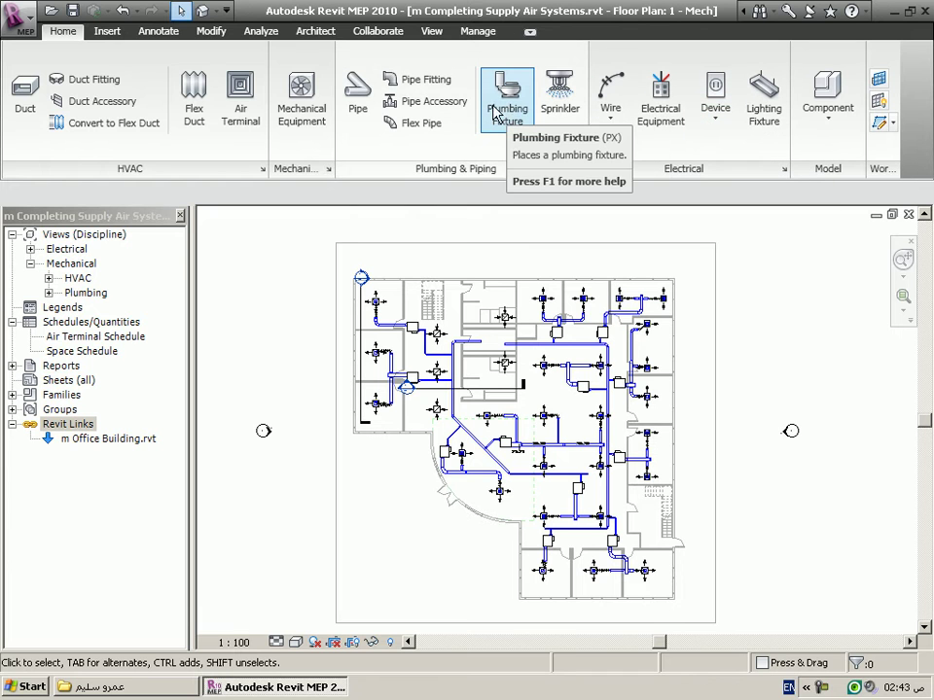
# Step: Browse Insert, Annotate and Modify, select then deselect a return diffuser, and show Analyze tools
pyautogui.click(108, 36)
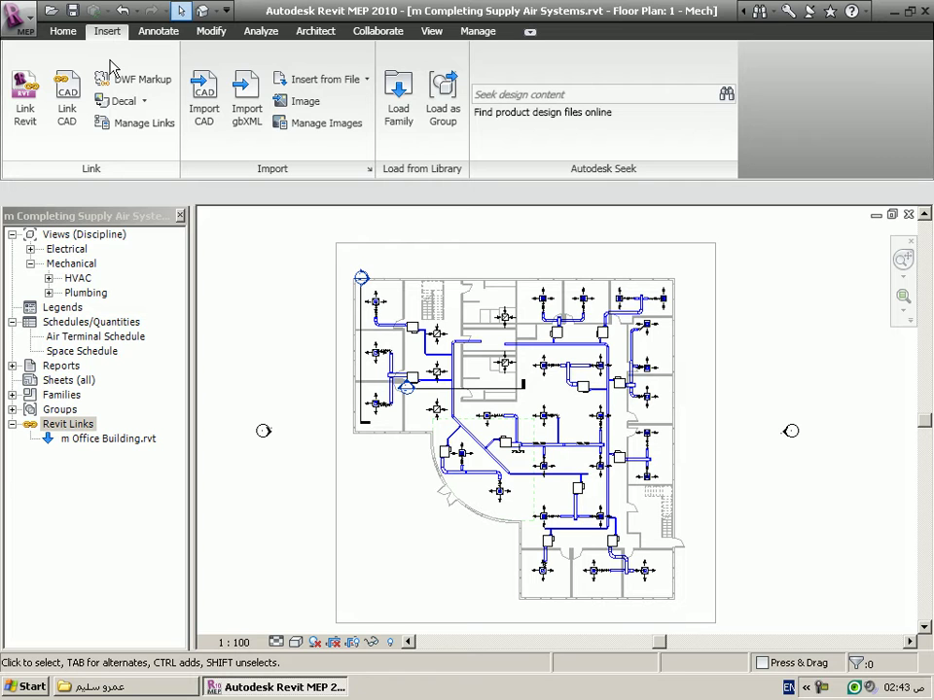
pyautogui.click(166, 35)
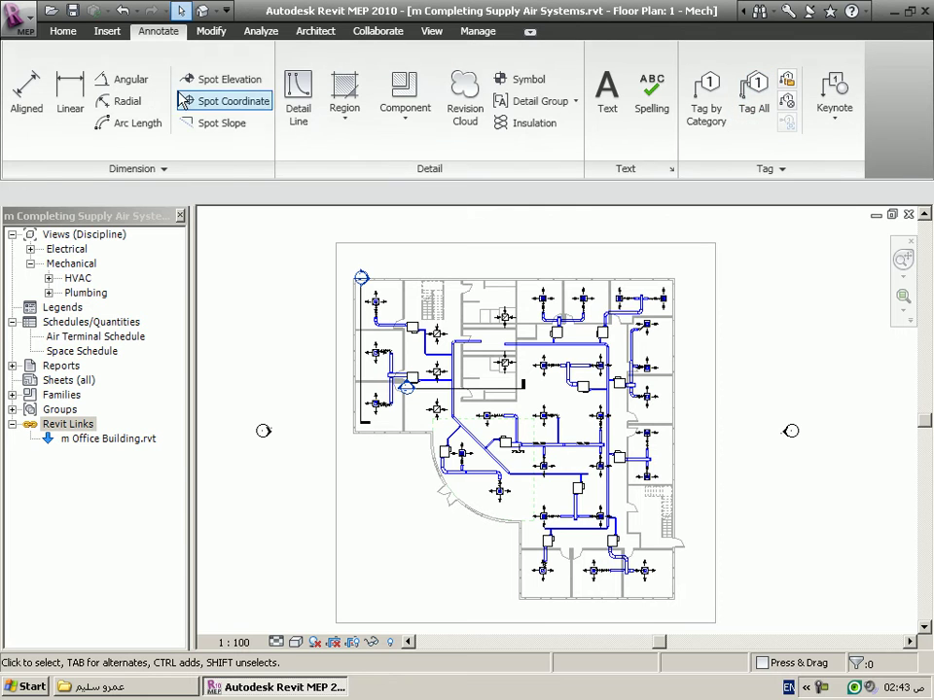
pyautogui.click(208, 30)
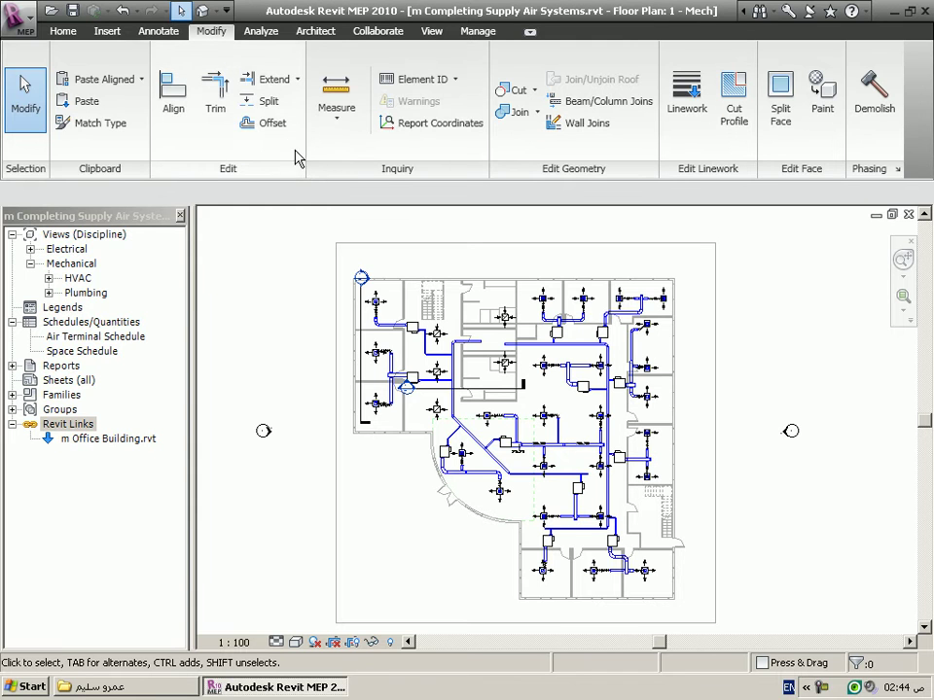
pyautogui.click(438, 336)
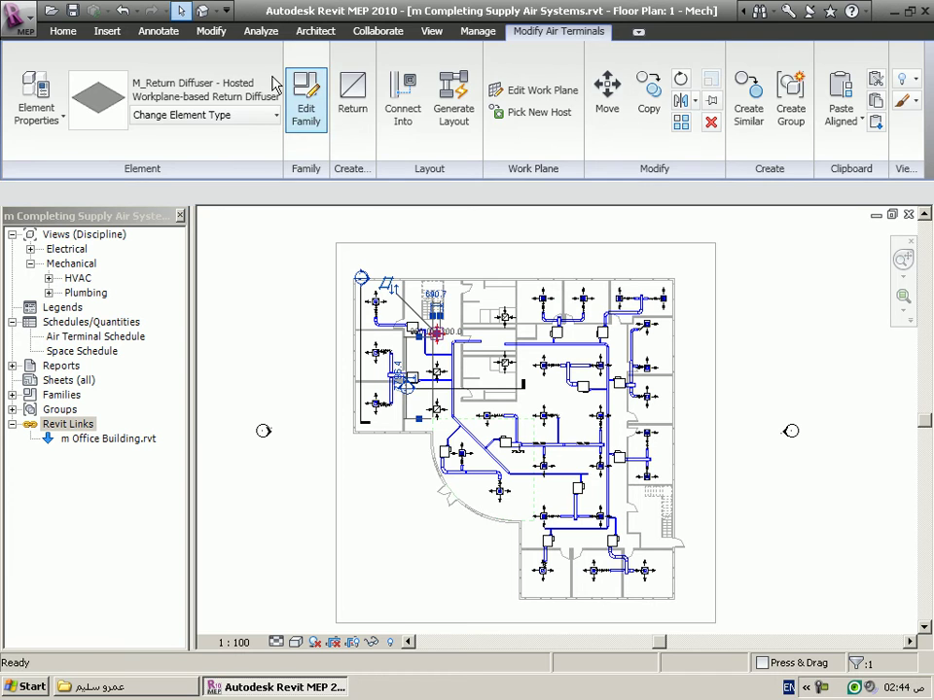
pyautogui.press('Escape')
pyautogui.click(260, 32)
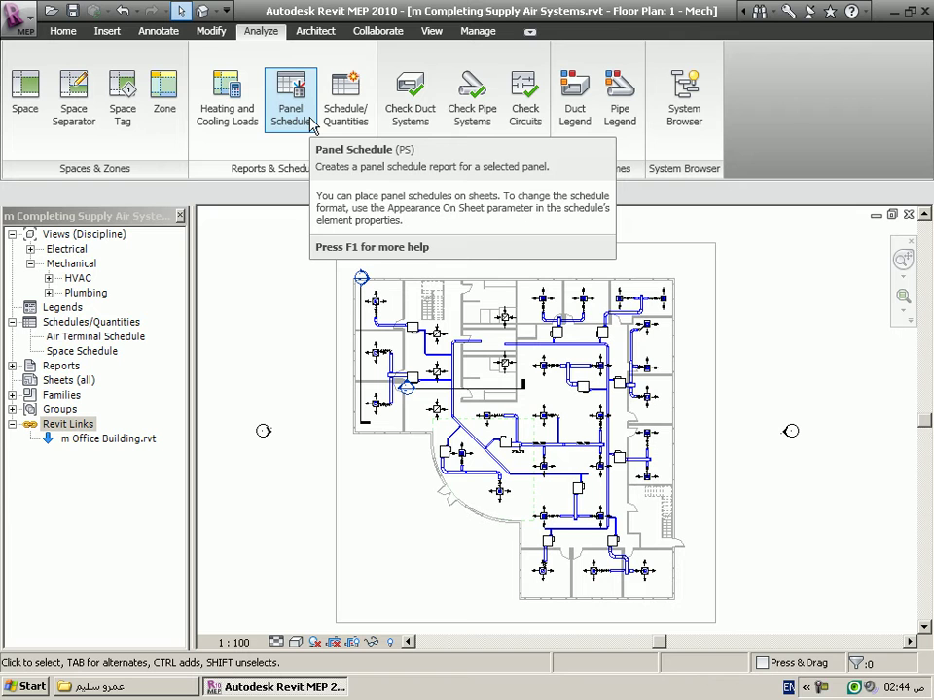
# Step: Step through the Architect and Collaborate ribbons, ending on the View ribbon's tools
pyautogui.click(326, 35)
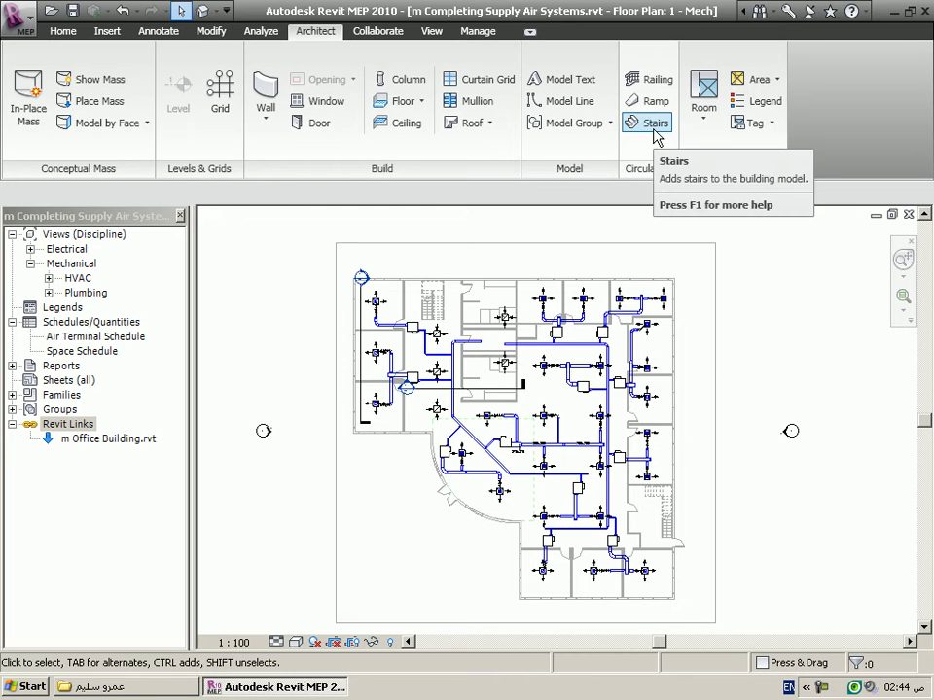
pyautogui.click(375, 32)
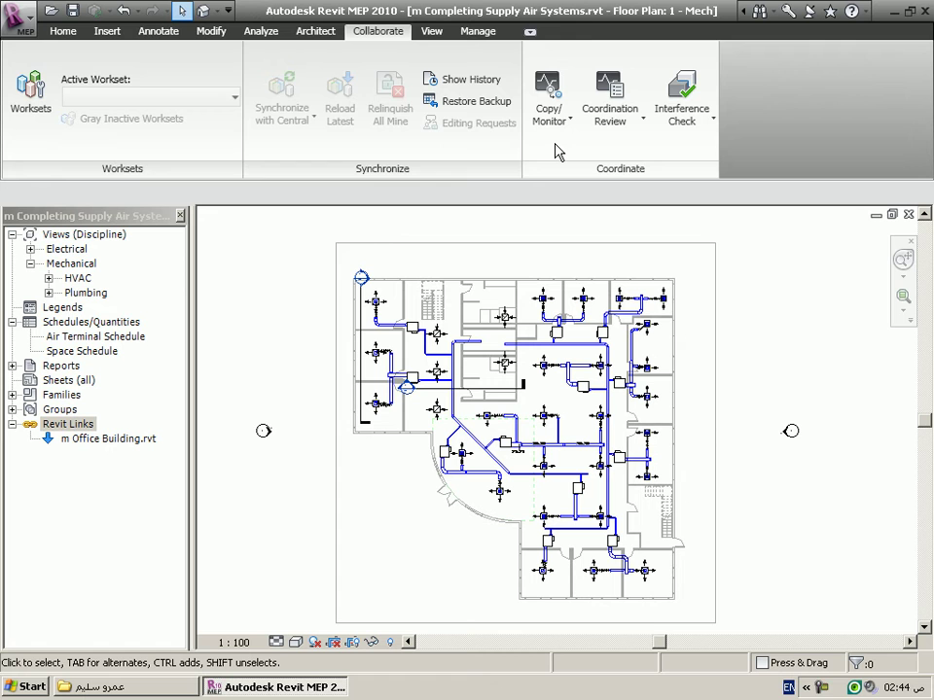
pyautogui.click(432, 31)
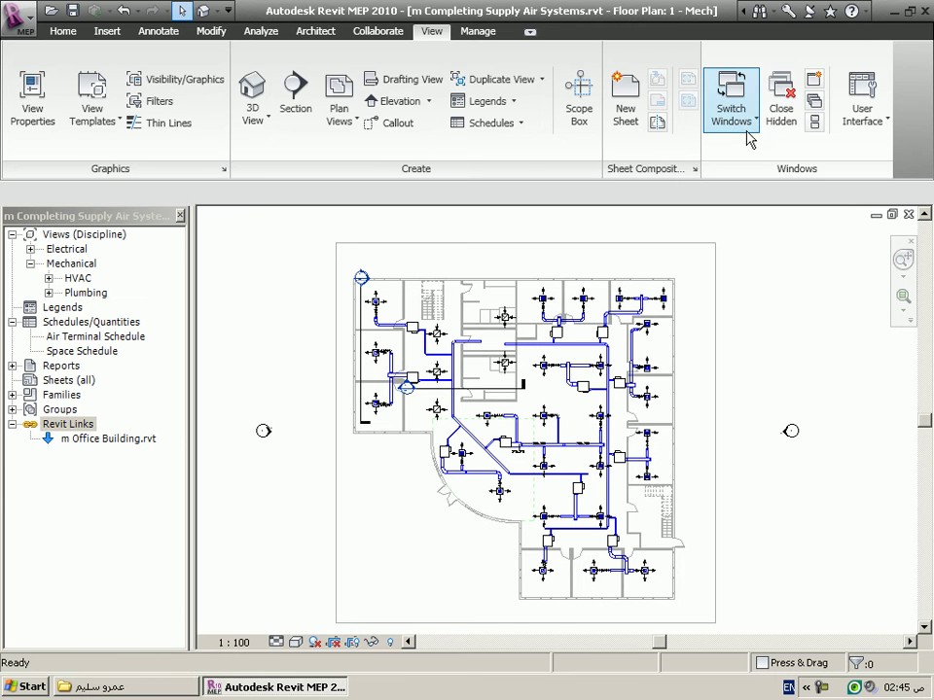
# Step: Switch to Floor Plan: 2 - Mech, close hidden views, and confirm it's the only one open
pyautogui.click(747, 137)
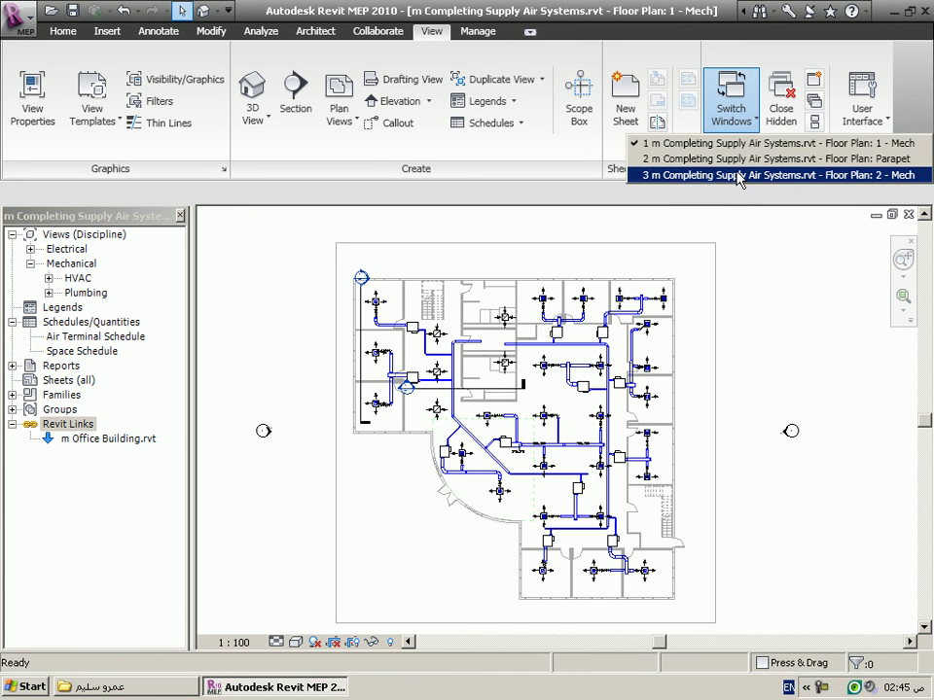
pyautogui.click(739, 177)
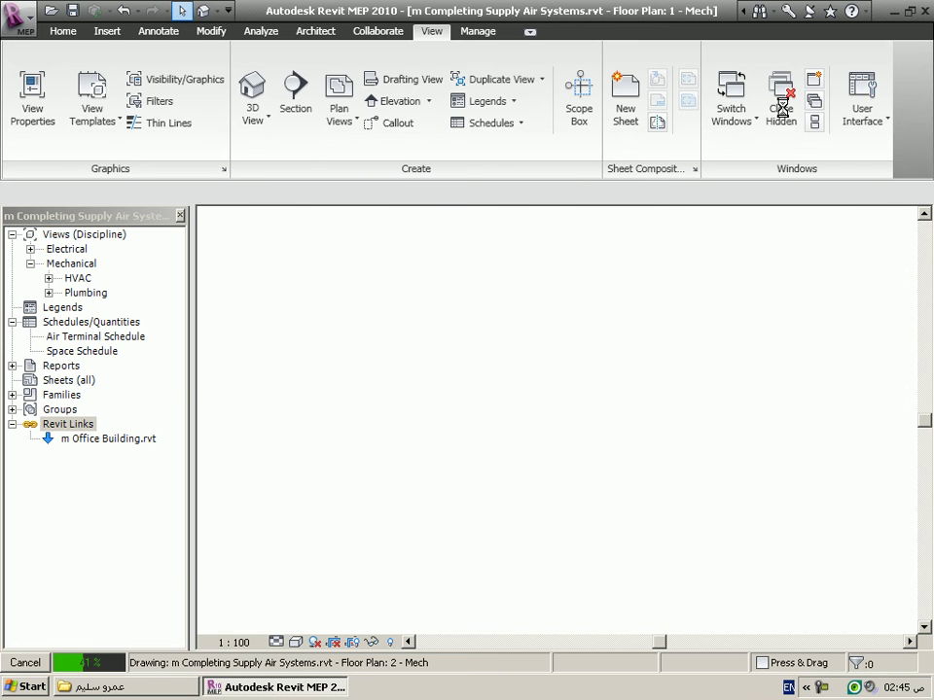
pyautogui.click(784, 115)
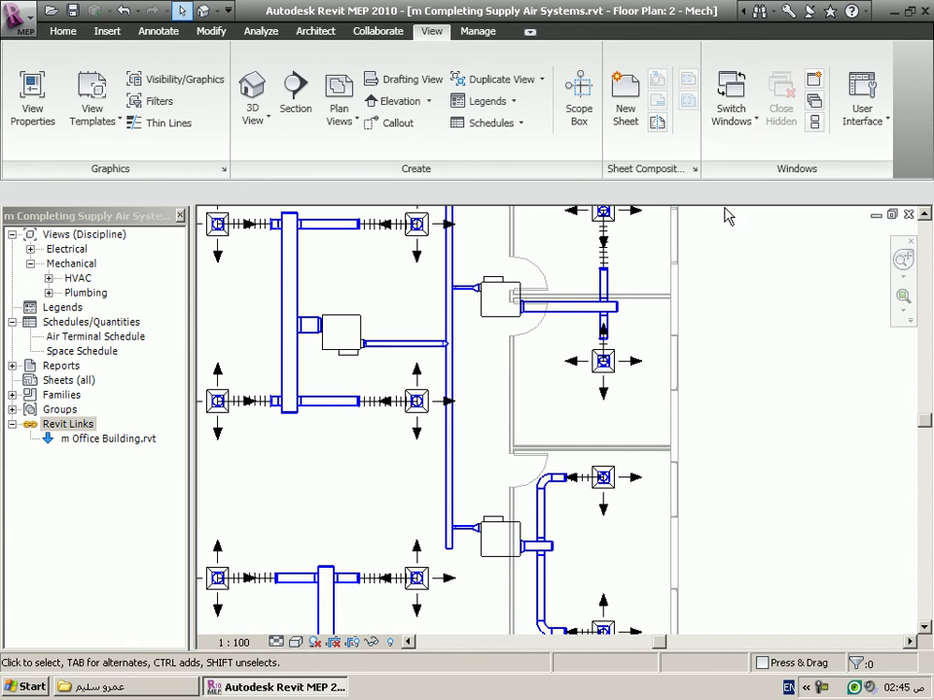
pyautogui.click(741, 124)
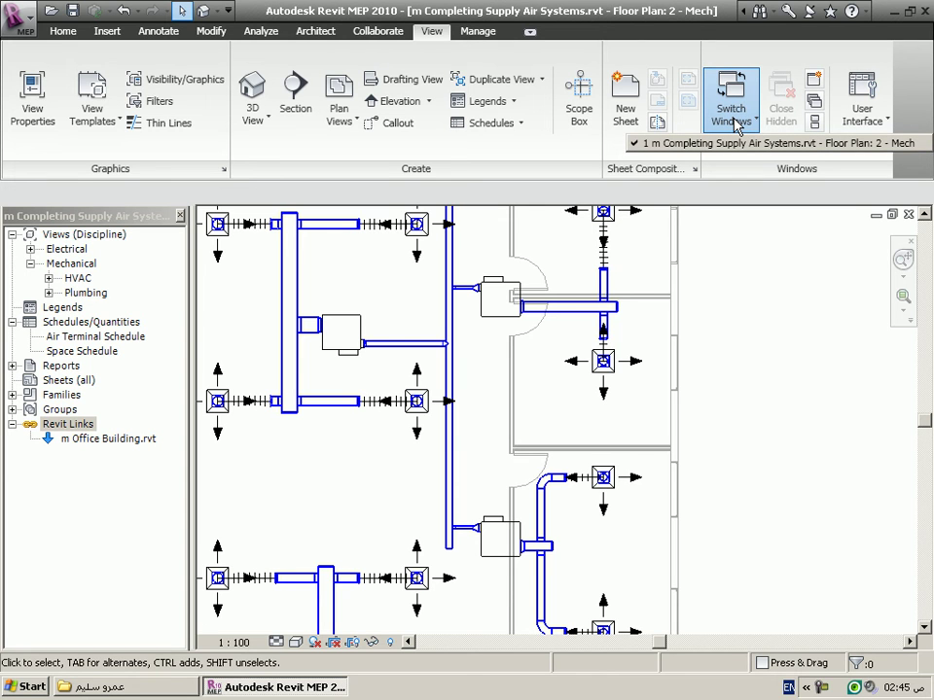
pyautogui.click(737, 112)
pyautogui.click(865, 107)
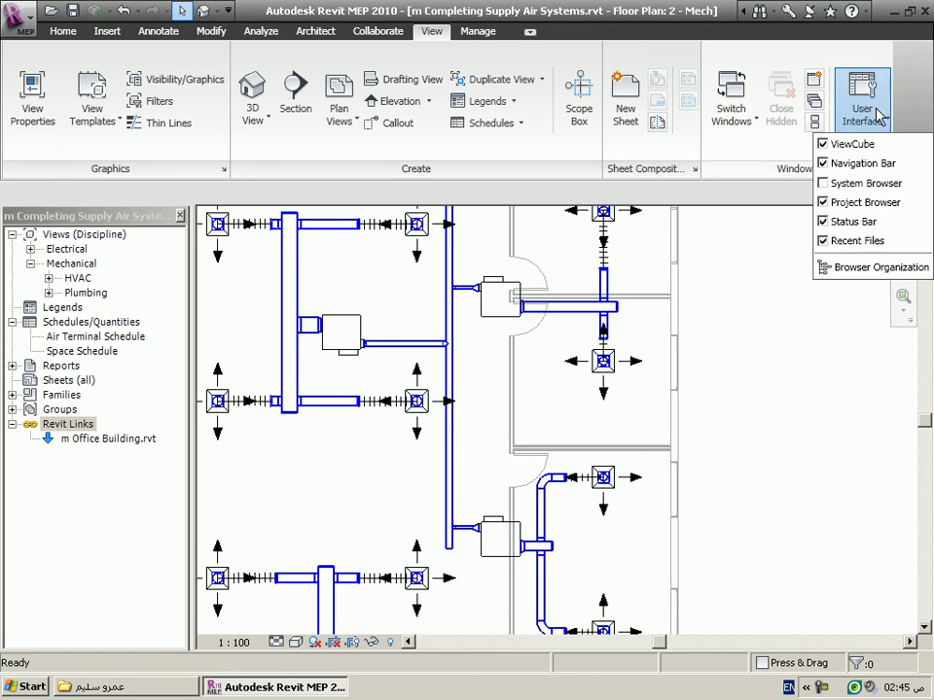
# Step: Turn on the System Browser and expand Mechanical > Supply Air > first M_VAV Unit > Mechanical Supply
pyautogui.click(857, 183)
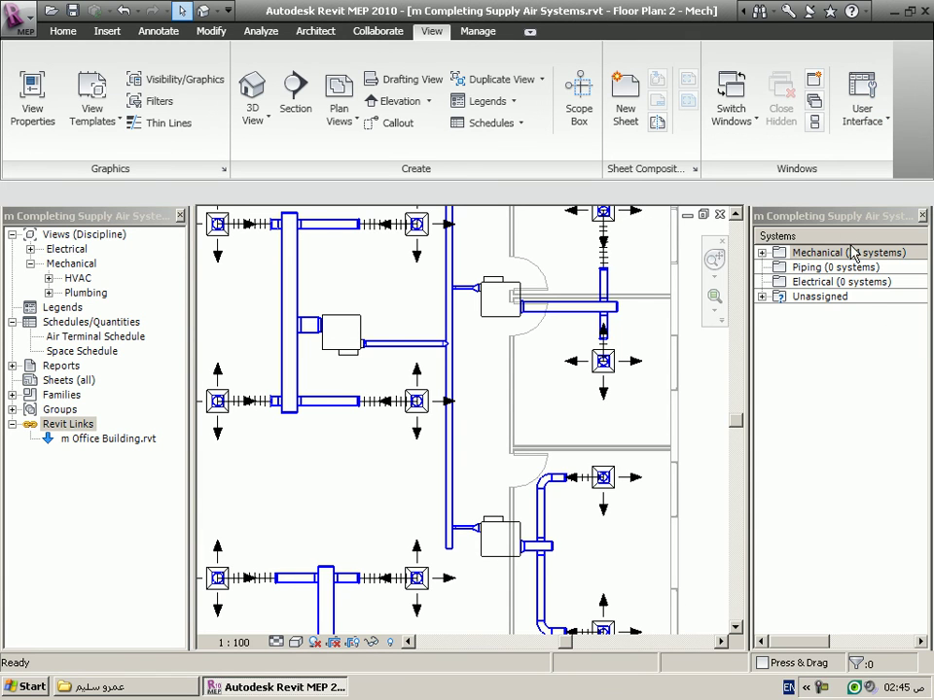
pyautogui.click(773, 255)
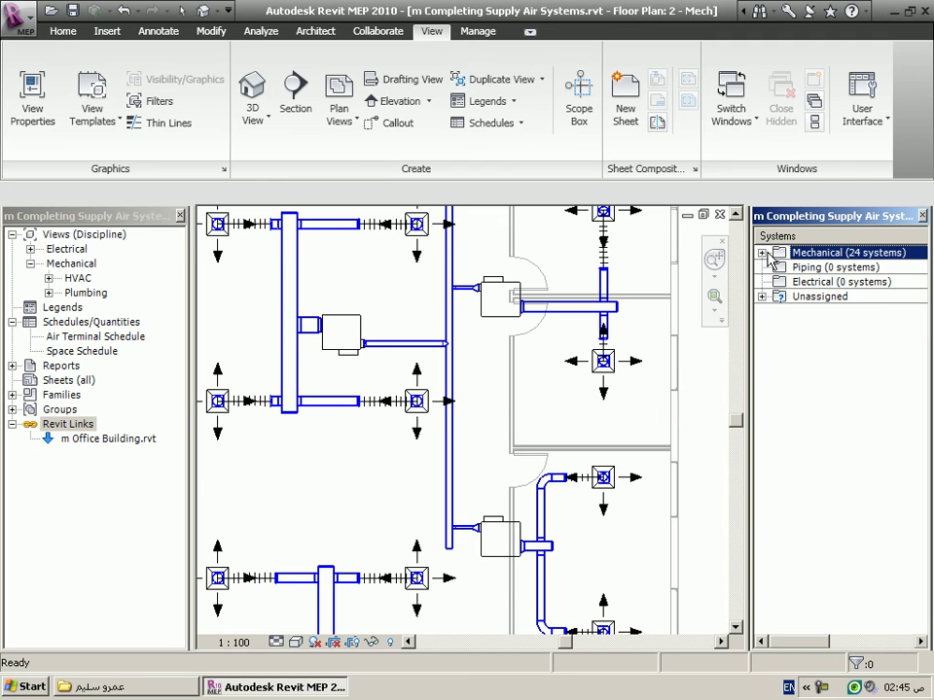
pyautogui.click(762, 253)
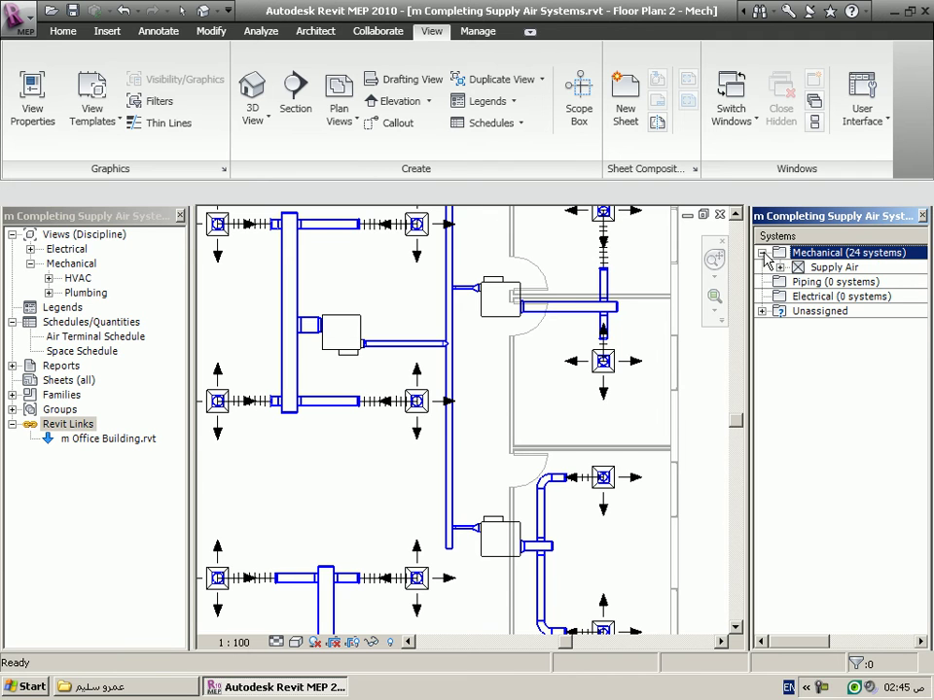
pyautogui.doubleClick(817, 268)
pyautogui.click(837, 282)
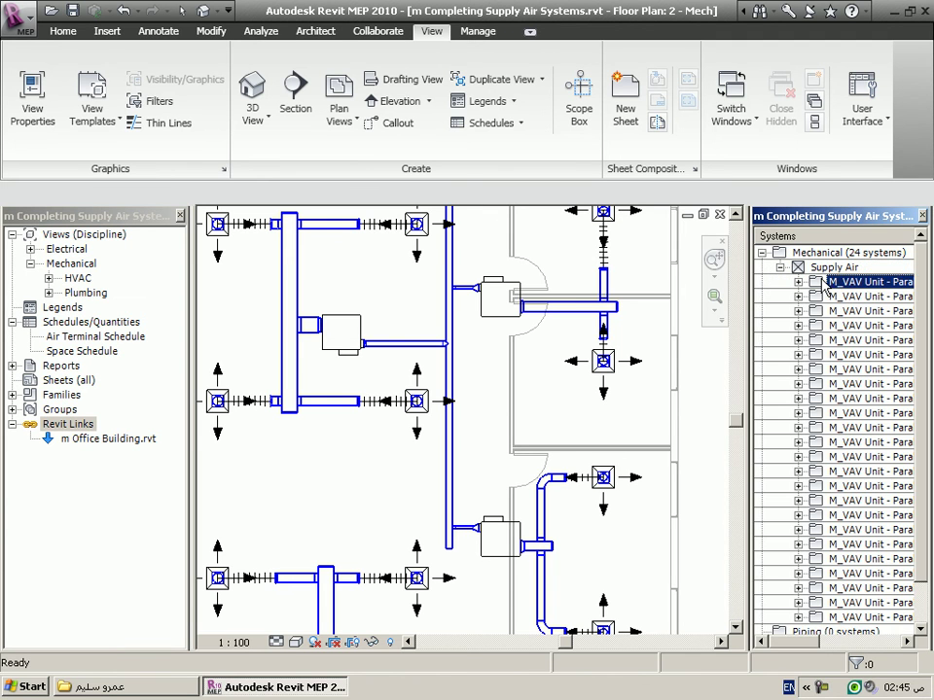
pyautogui.doubleClick(832, 283)
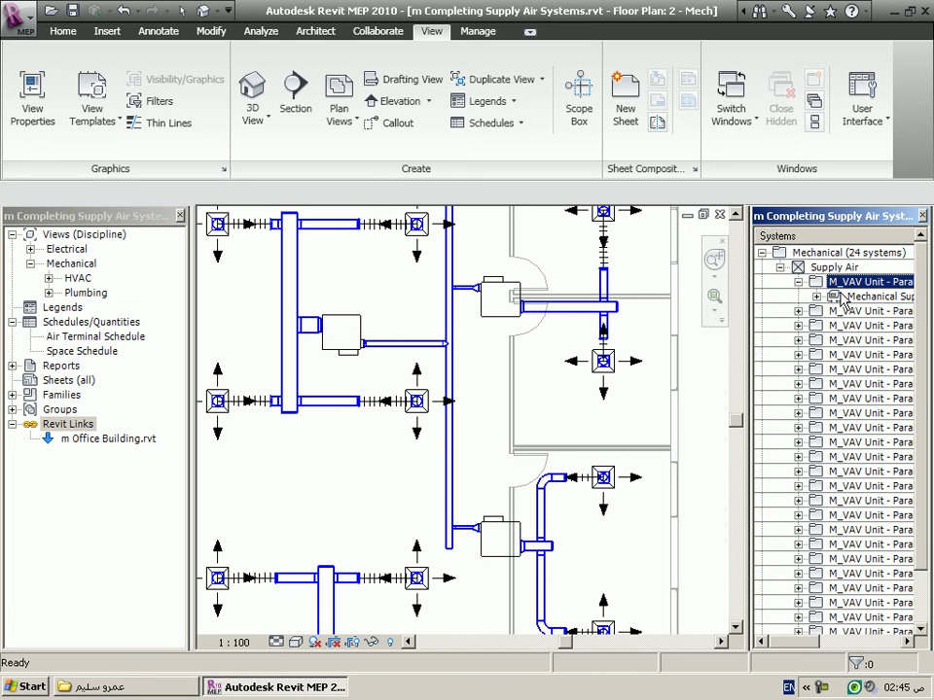
pyautogui.doubleClick(842, 297)
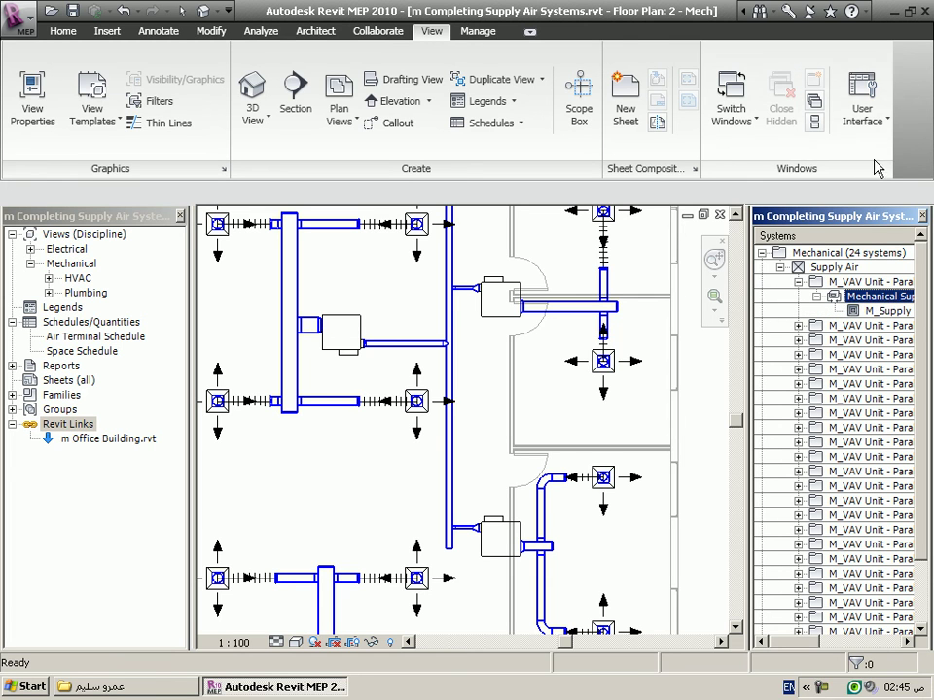
pyautogui.click(861, 112)
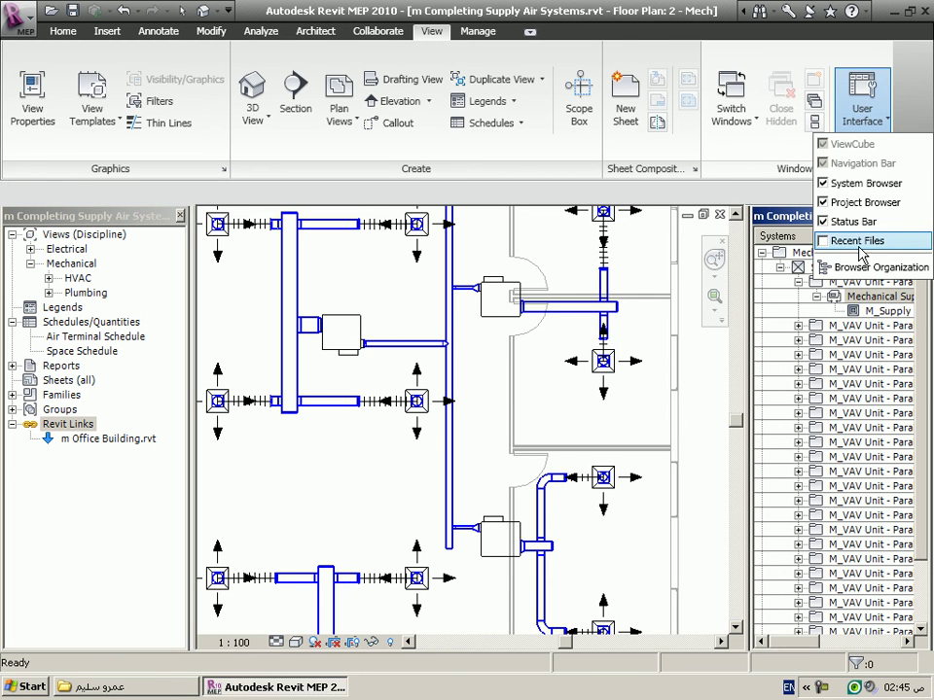
# Step: Show and then hide the Recent Files page, and bring up the Manage ribbon
pyautogui.click(856, 243)
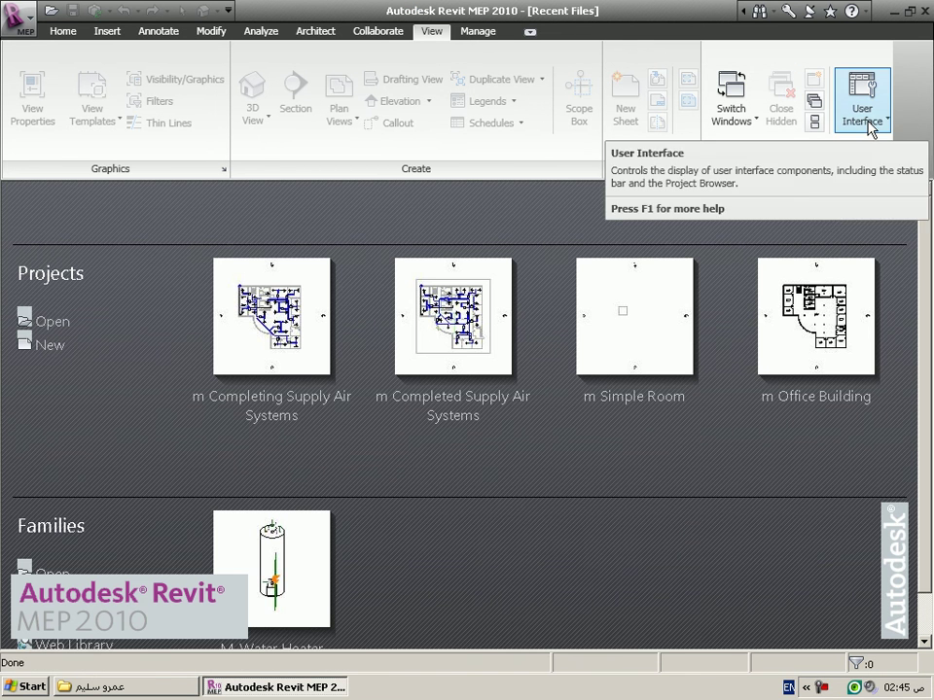
pyautogui.click(870, 126)
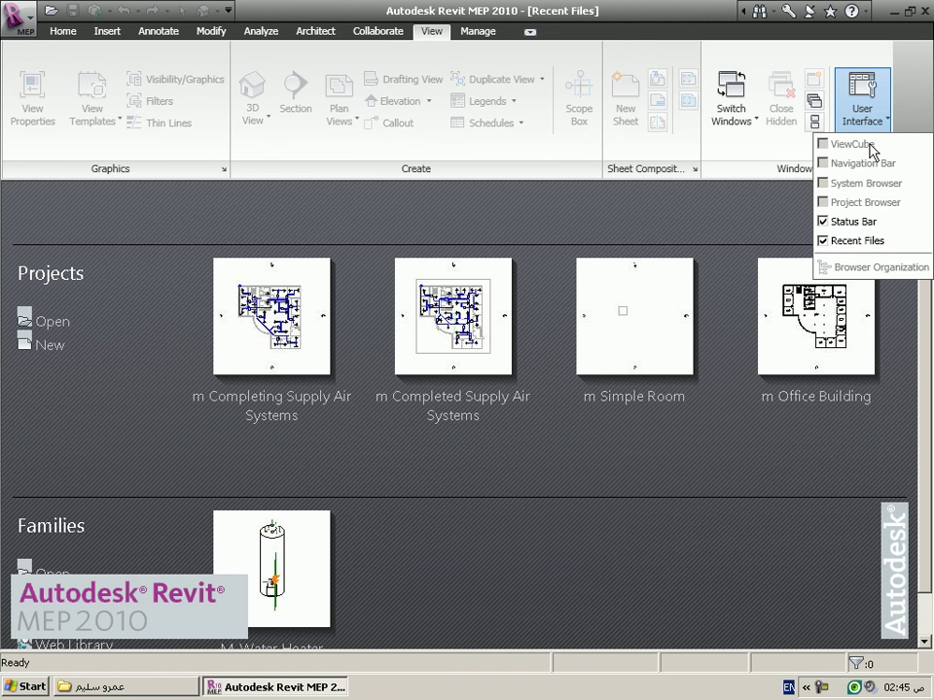
pyautogui.click(822, 241)
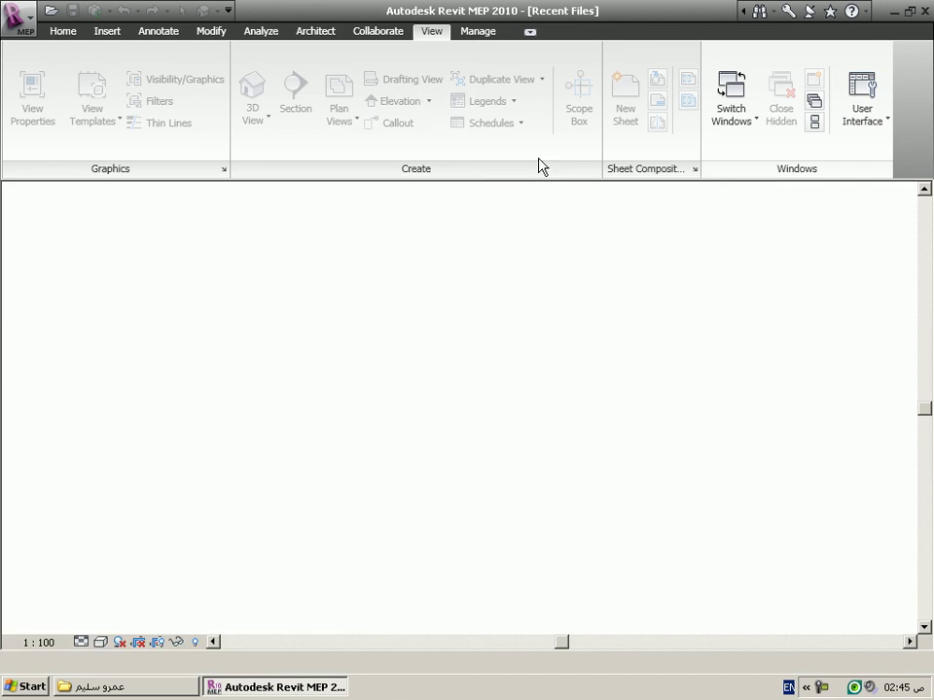
pyautogui.click(472, 32)
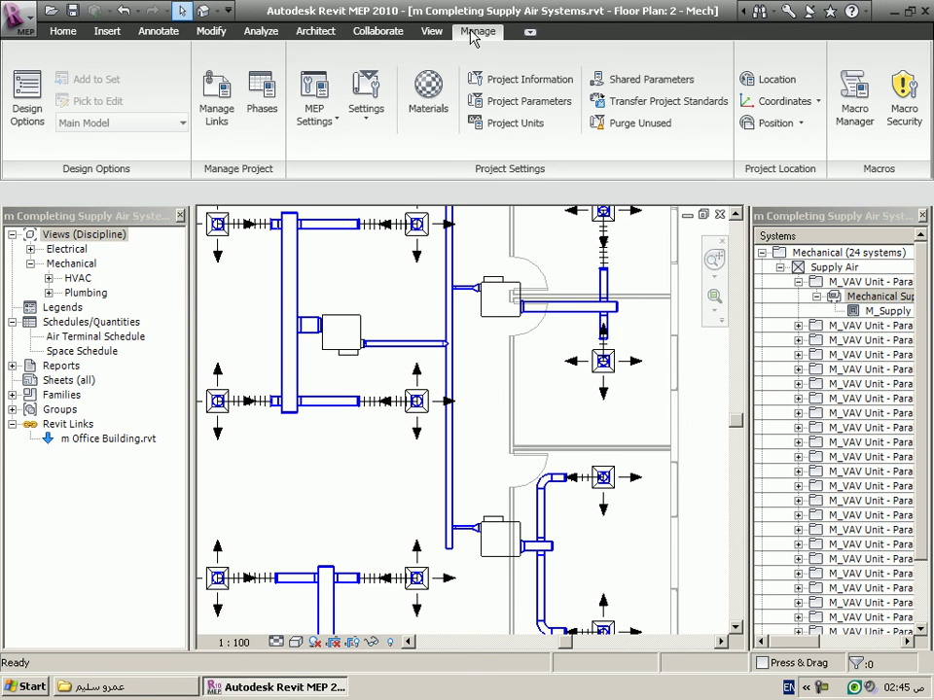
pyautogui.click(331, 112)
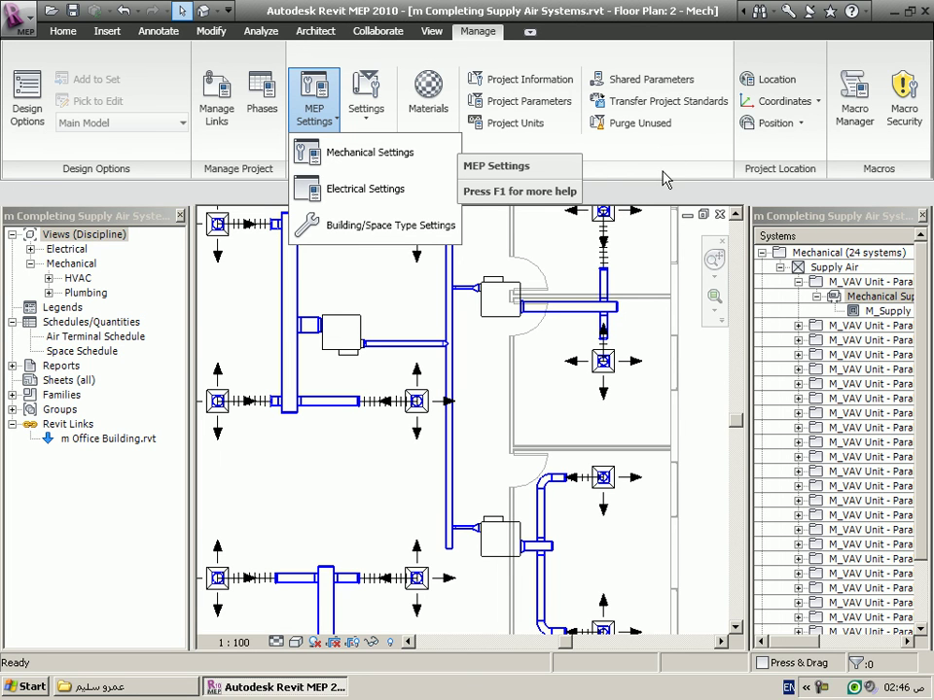
pyautogui.click(664, 179)
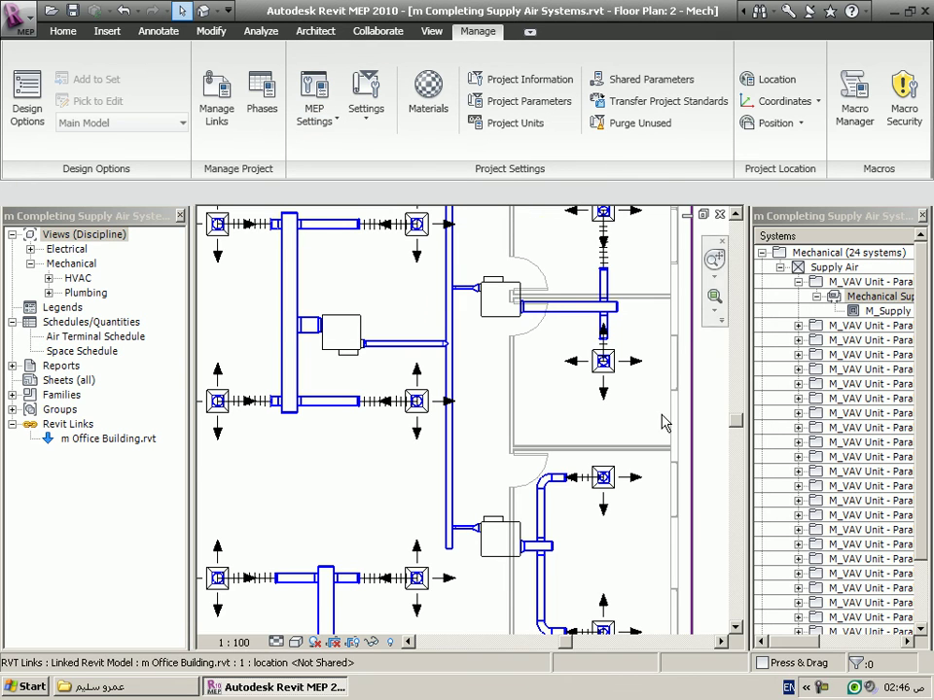
pyautogui.click(276, 643)
pyautogui.click(251, 663)
pyautogui.click(277, 642)
pyautogui.click(288, 619)
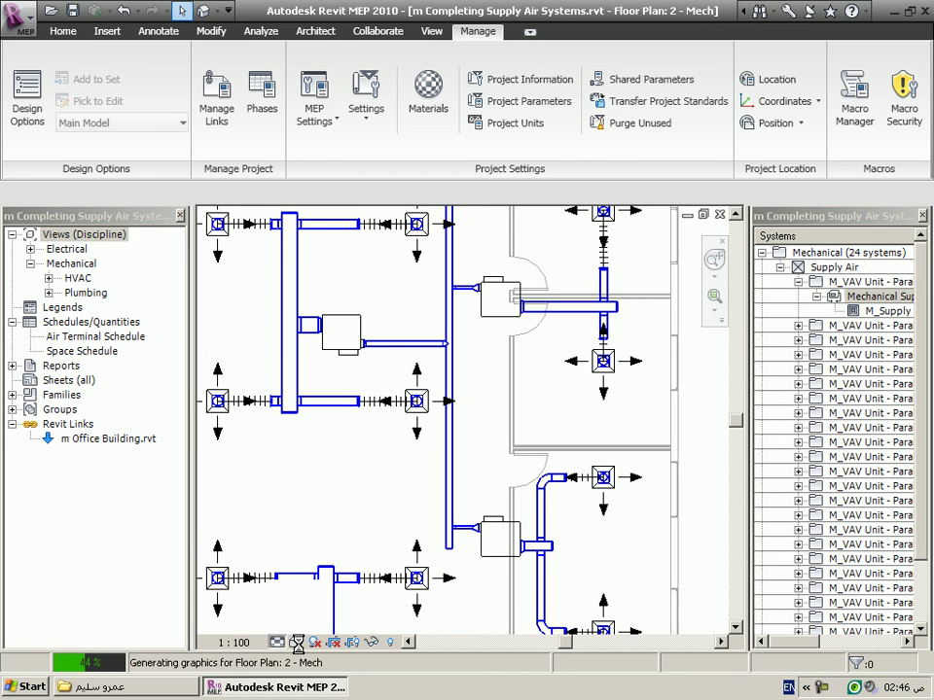
pyautogui.click(296, 642)
pyautogui.click(321, 591)
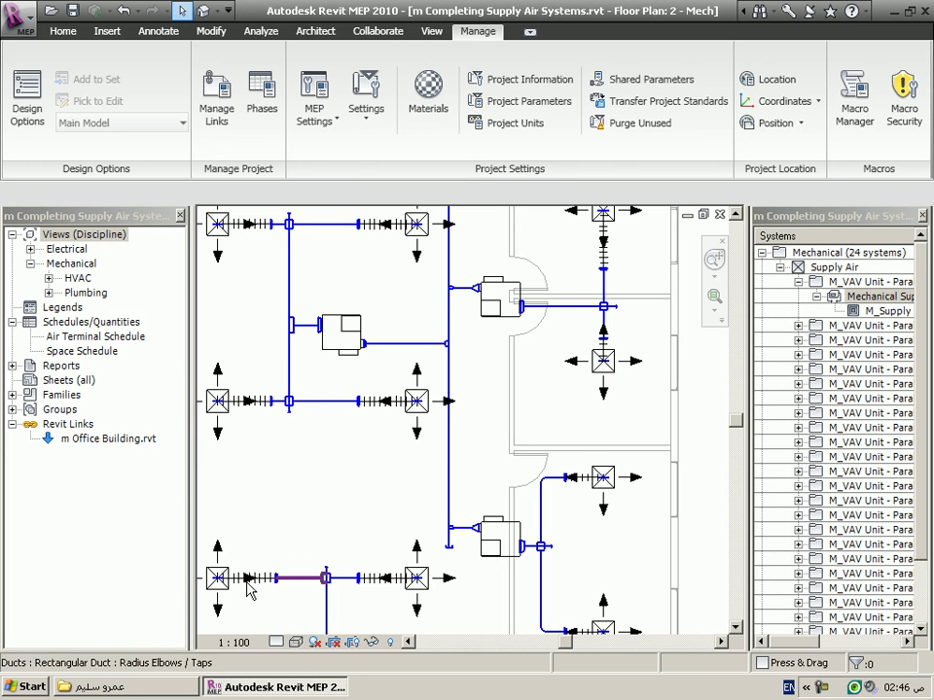
pyautogui.click(277, 642)
pyautogui.click(248, 620)
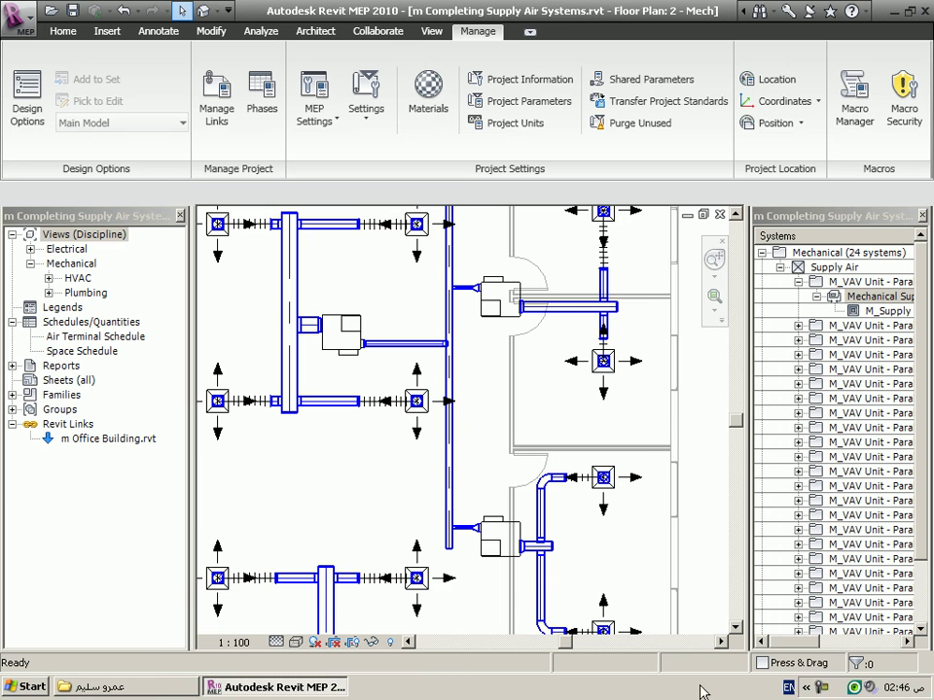